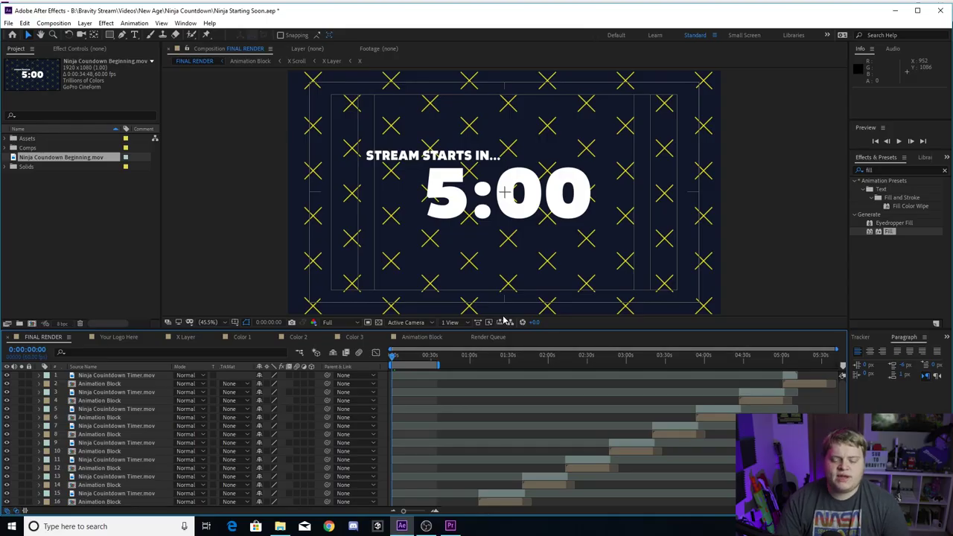
Step: Preview the countdown sequence, stop playback at 4:25, and return to After Effects
left_click(466, 192)
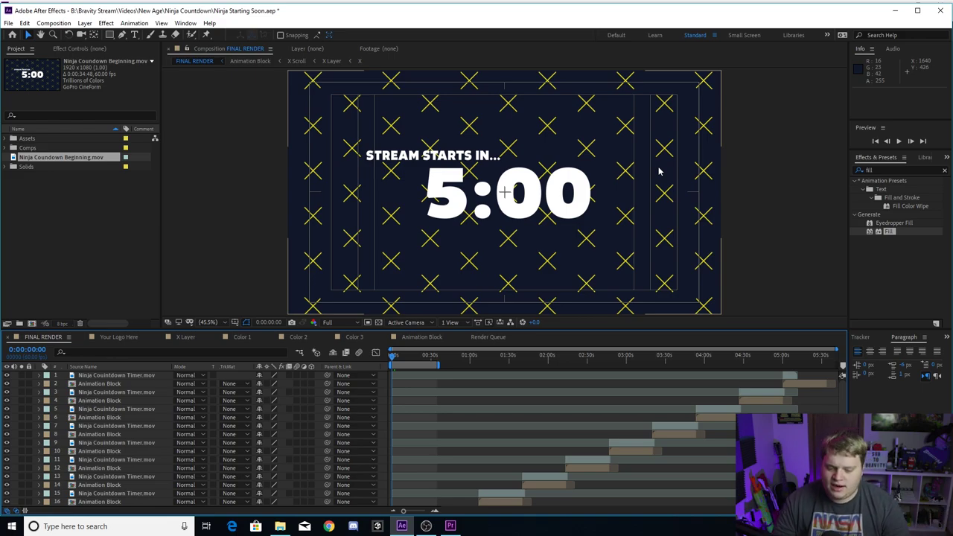
left_click(553, 160)
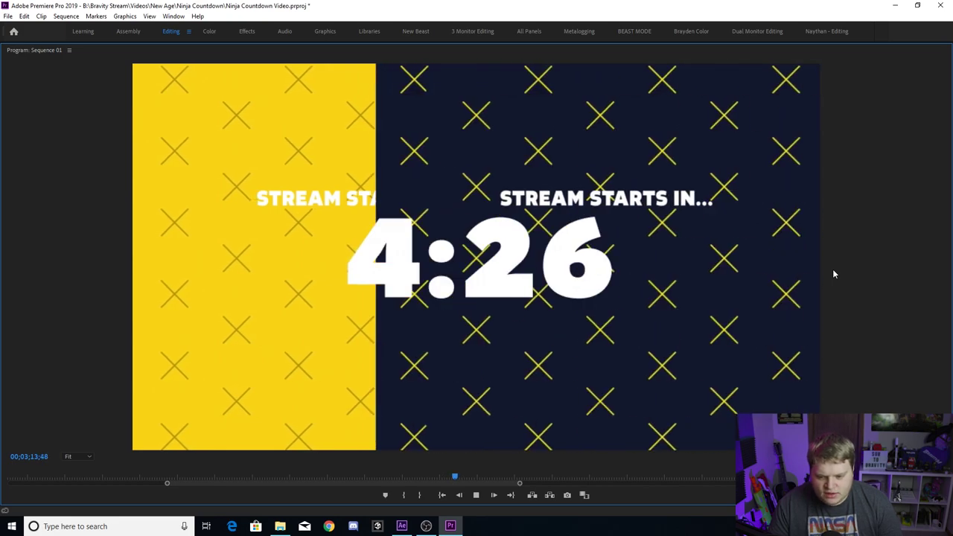
key("space")
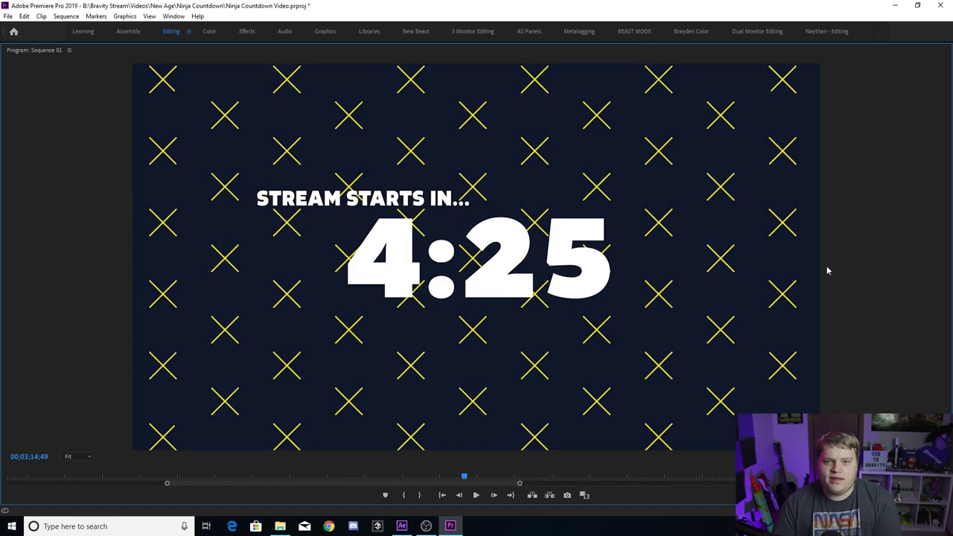
key("alt+Tab")
Step: Scrub and play the FINAL RENDER countdown from 5:00 toward 1:15, then back to 5:00
scroll(511, 437, "down", 2)
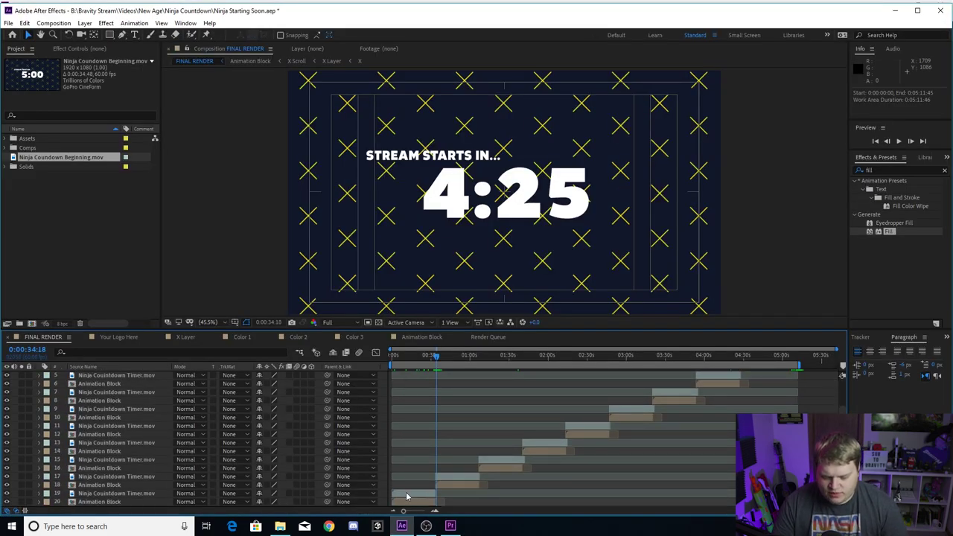
scroll(489, 378, "up", 2)
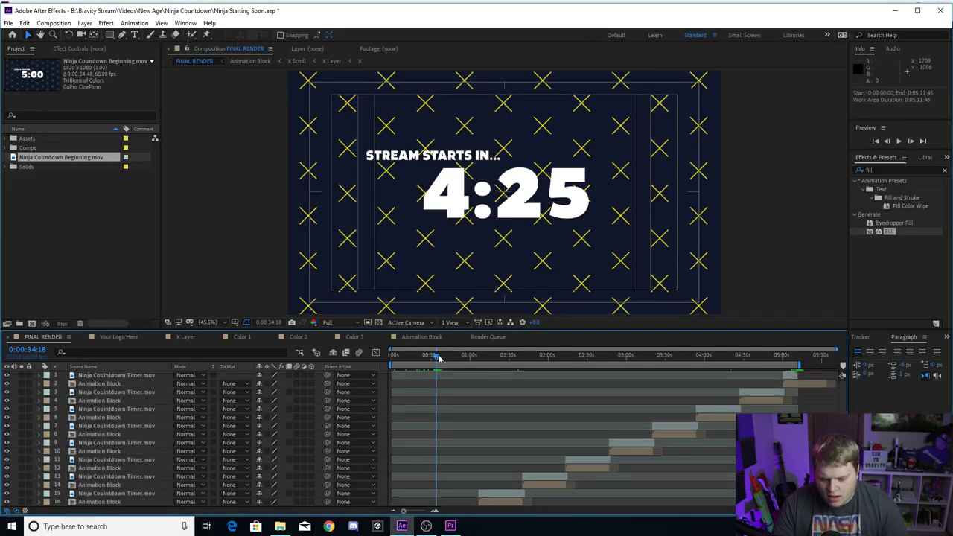
left_click_drag(438, 357, 791, 346)
key("space")
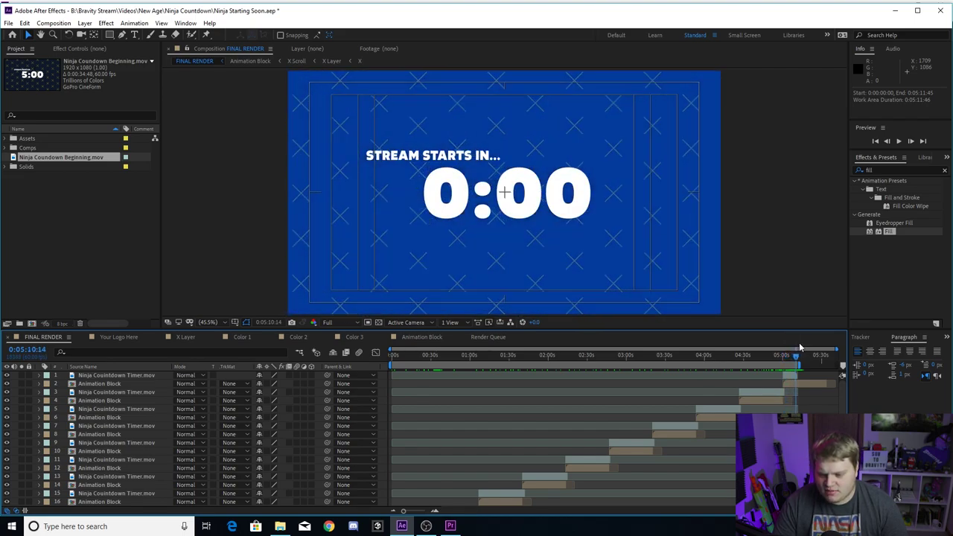
left_click_drag(795, 348, 360, 376)
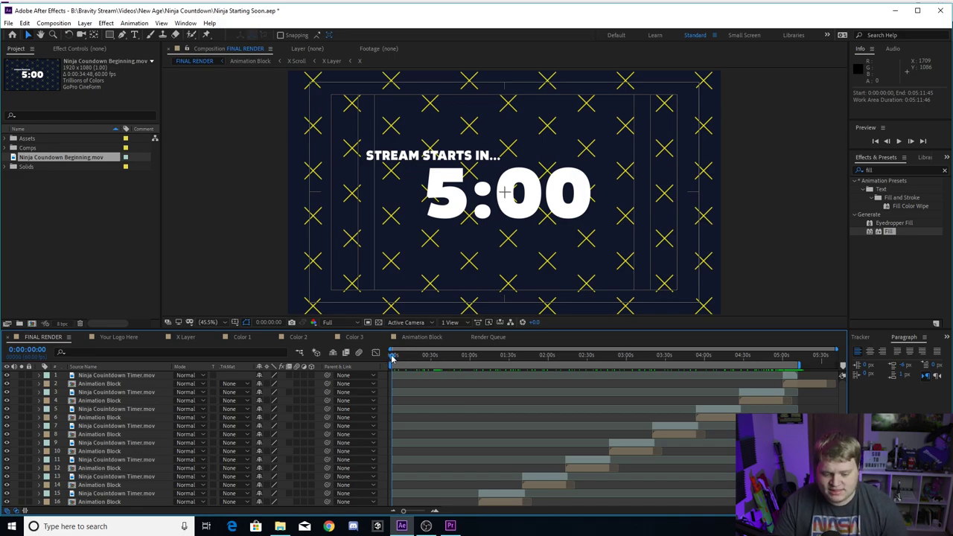
left_click_drag(392, 358, 685, 358)
left_click_drag(604, 369, 202, 373)
Step: Open the Your Logo Here comp and hide its placeholder Fake Logo.psd layer
left_click(113, 339)
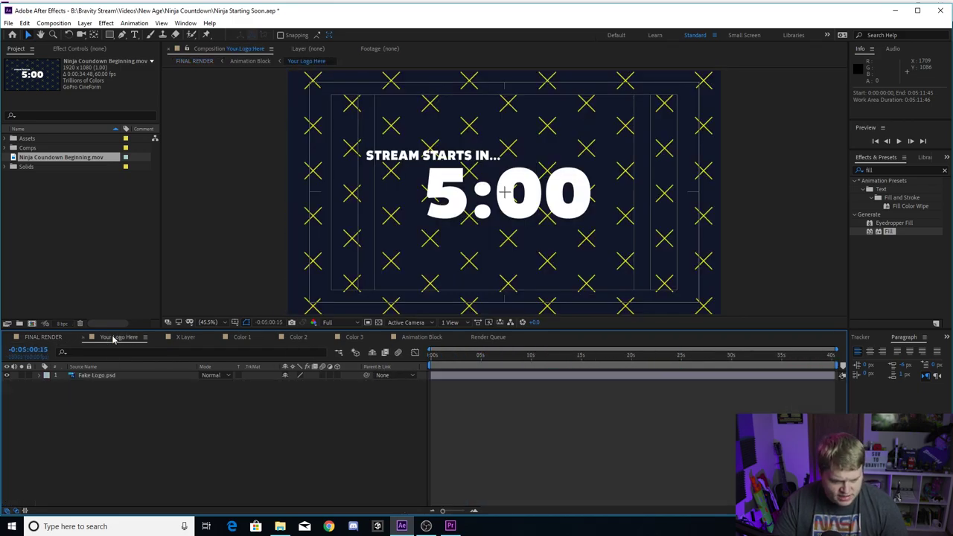
mouse_move(455, 362)
left_mouse_down()
mouse_move(441, 360)
mouse_move(452, 363)
left_mouse_up()
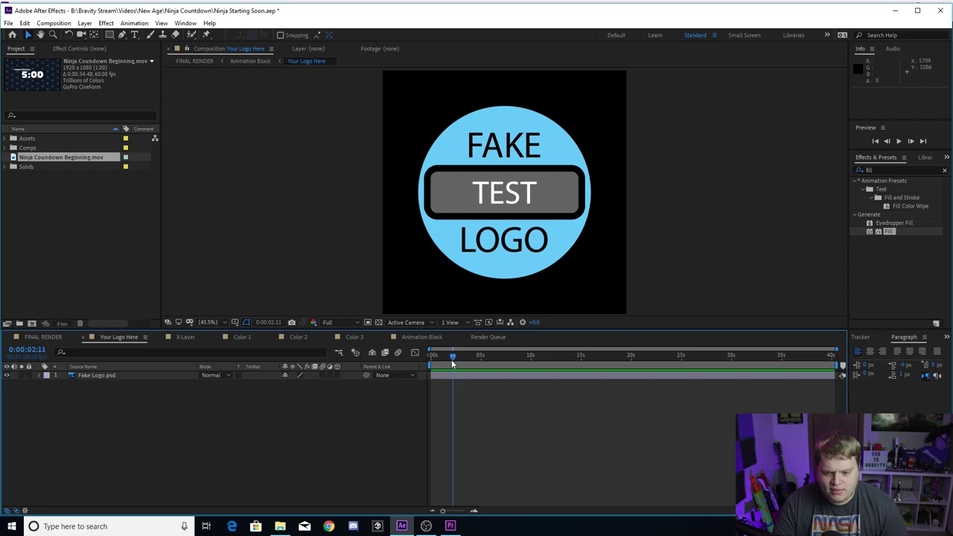
left_click(455, 375)
scroll(521, 187, "down", 2)
scroll(522, 187, "up", 3)
left_click(231, 424)
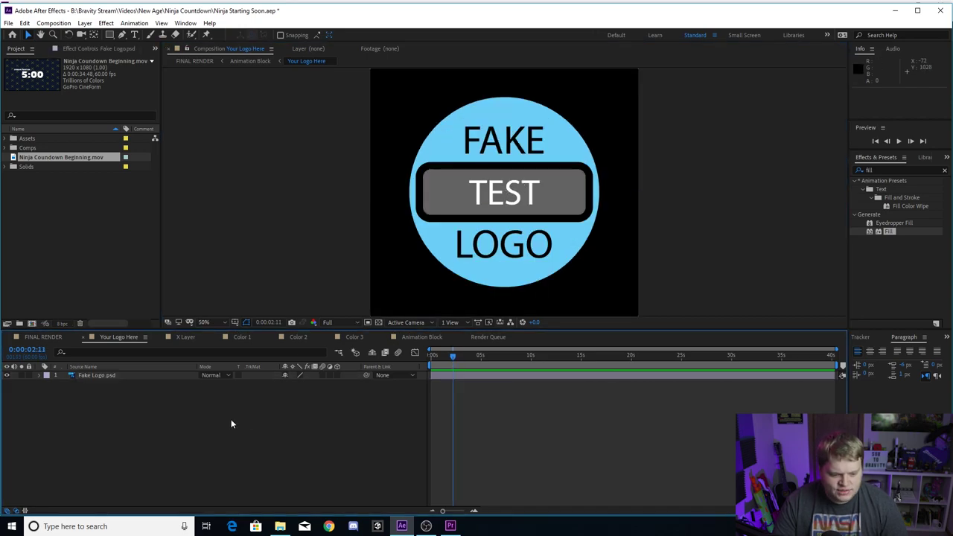
left_click(91, 375)
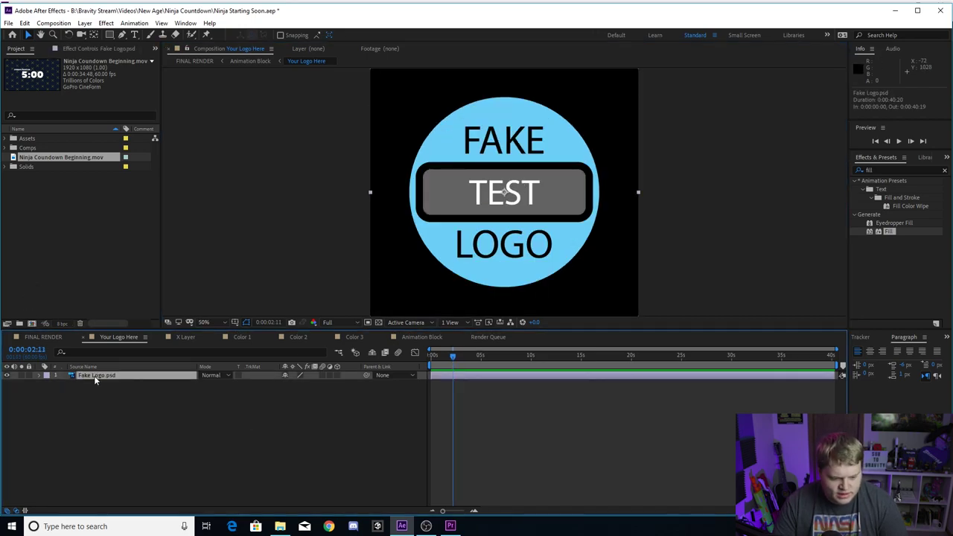
left_click(6, 375)
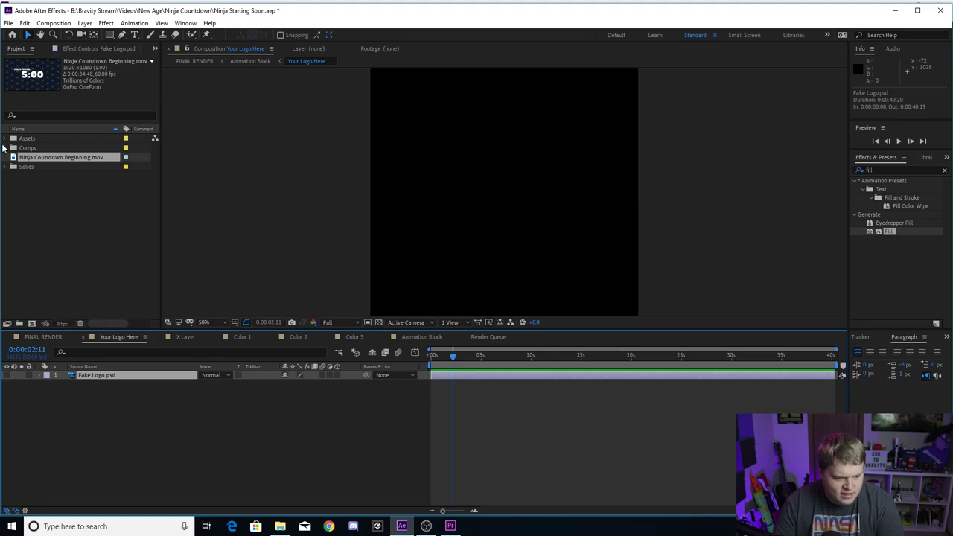
Step: Add Fake Logo.psd from Assets at 97% scale, then delete it and re-show the original
left_click(5, 139)
left_click_drag(38, 150, 146, 383)
key("comma")
key("comma")
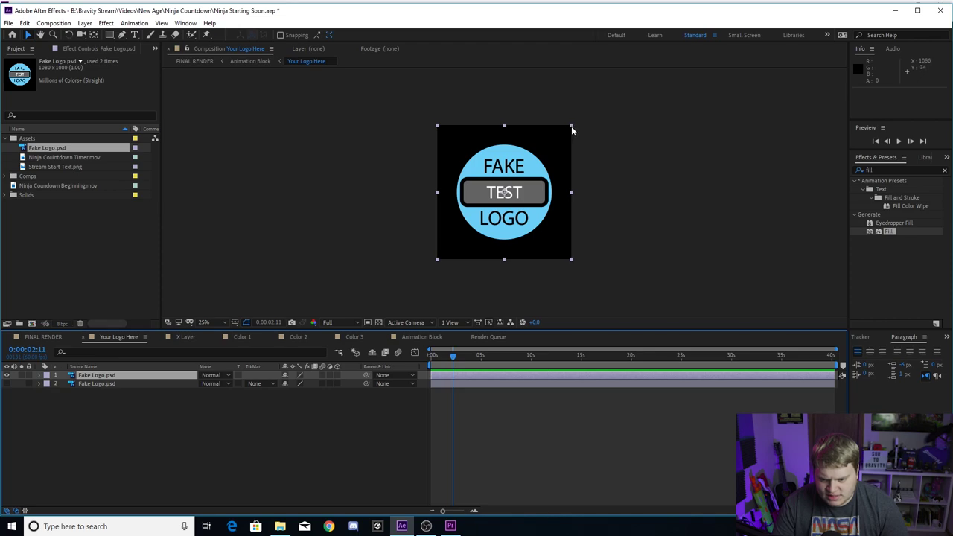
left_click_drag(571, 126, 574, 124)
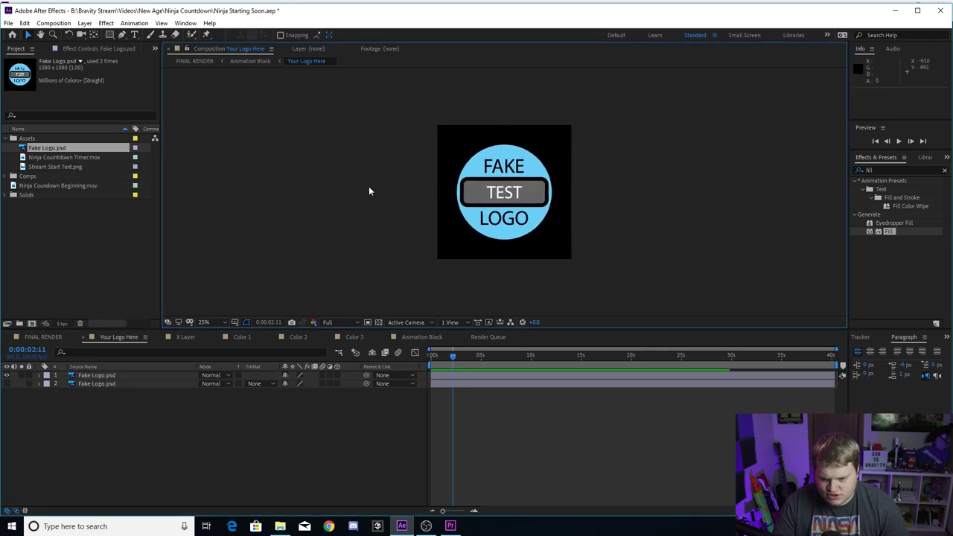
key("period")
left_click(93, 376)
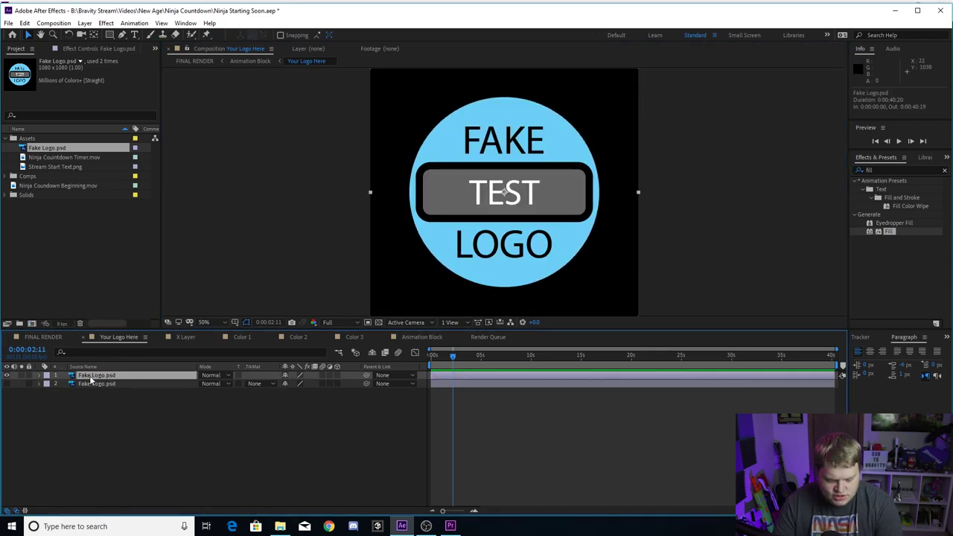
key("Delete")
left_click(7, 375)
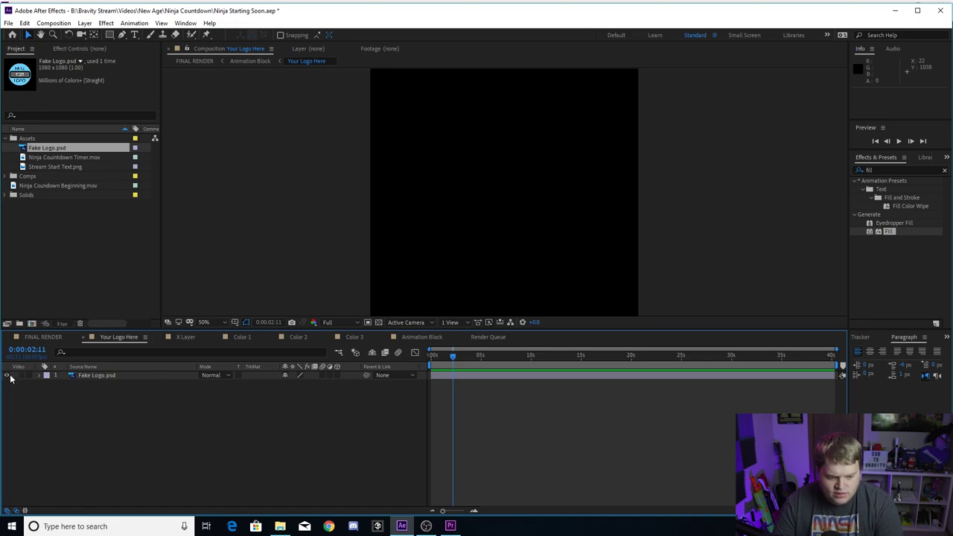
Step: In the X Layer comp, hide the X shape layer
left_click(185, 337)
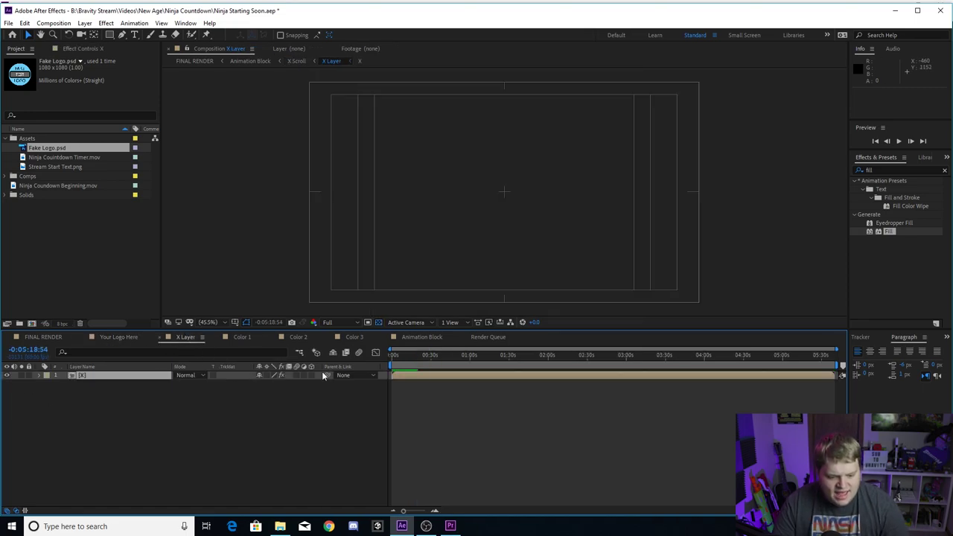
left_click_drag(411, 355, 418, 355)
scroll(462, 279, "up", 5)
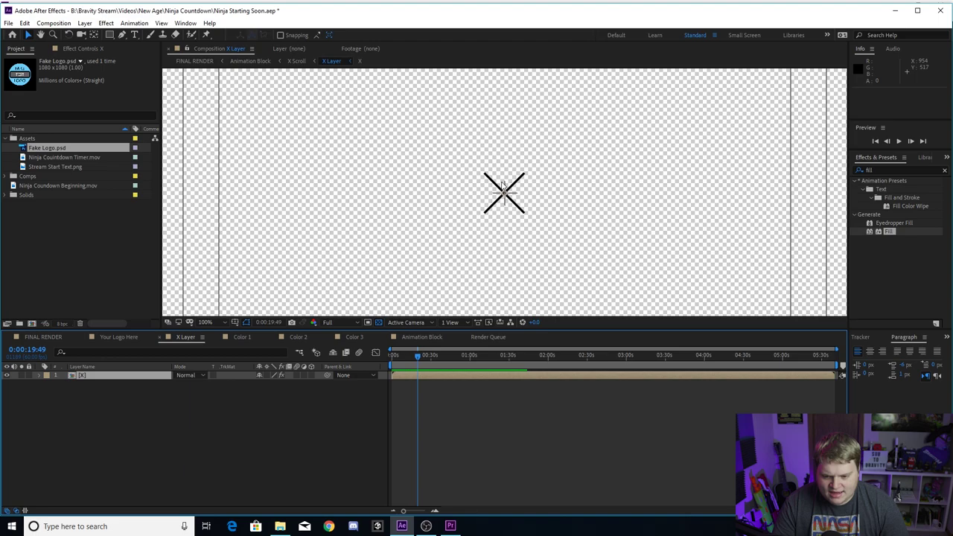
scroll(540, 171, "down", 4)
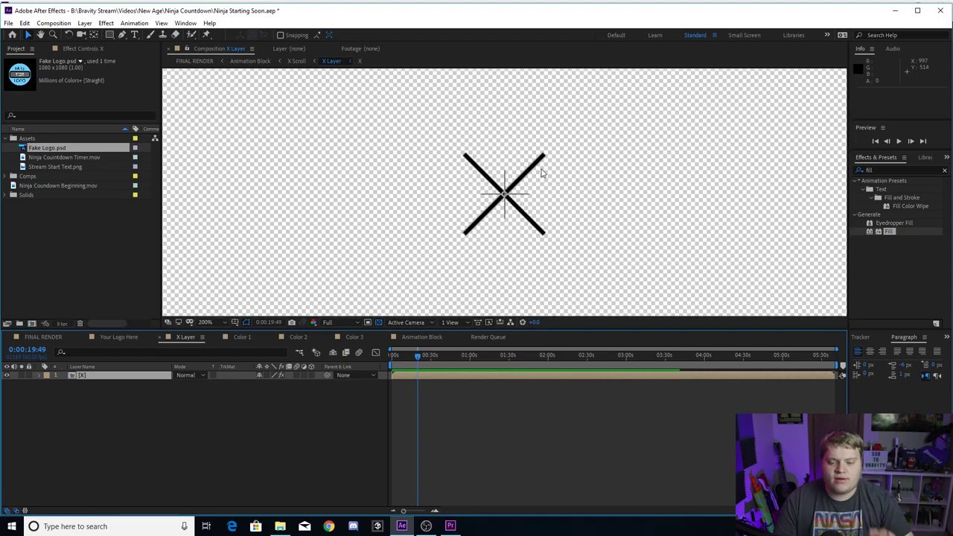
scroll(521, 191, "down", 2)
left_click(363, 417)
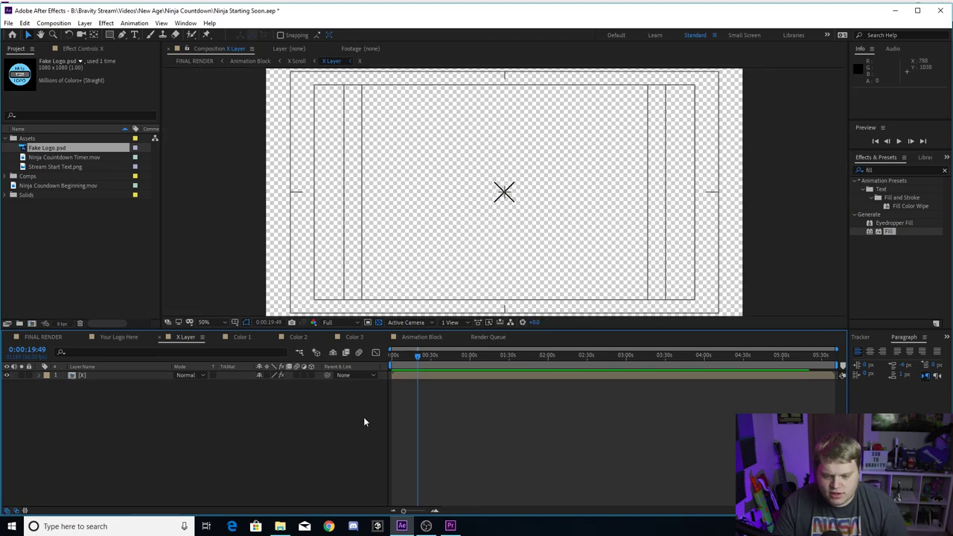
left_click(7, 376)
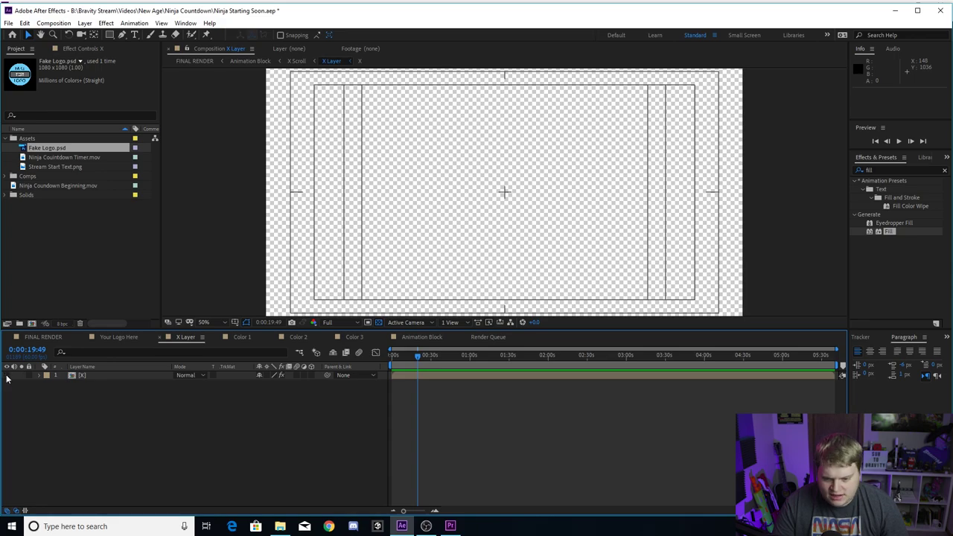
Step: Confirm the X pattern is gone from FINAL RENDER, then move on to the Color 1 comp
left_click(44, 337)
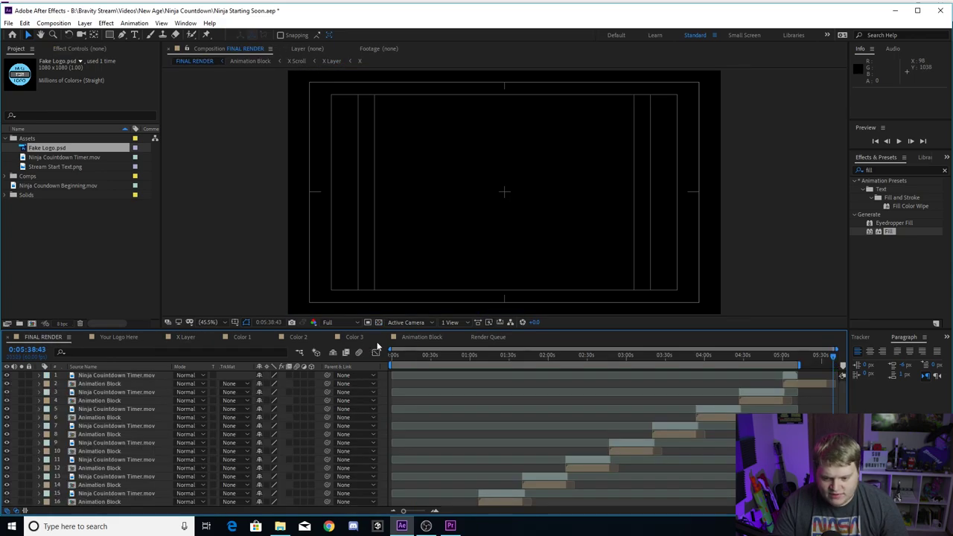
mouse_move(406, 353)
left_mouse_down()
mouse_move(415, 355)
mouse_move(393, 356)
left_mouse_up()
left_click(179, 337)
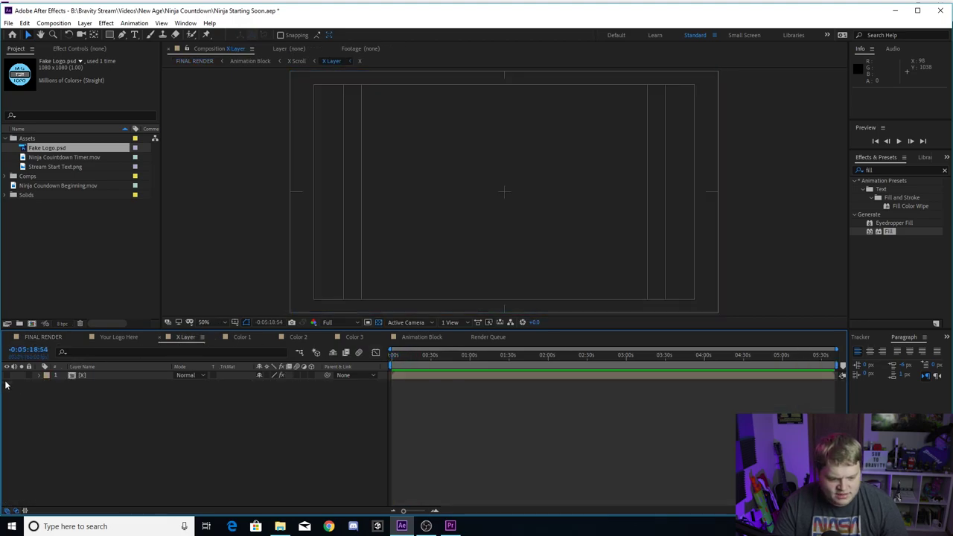
left_click_drag(395, 356, 447, 364)
left_click(245, 337)
Step: Change the Dark Royal Blue Solid 1 Fill colour in Color 1 to green
left_click(139, 376)
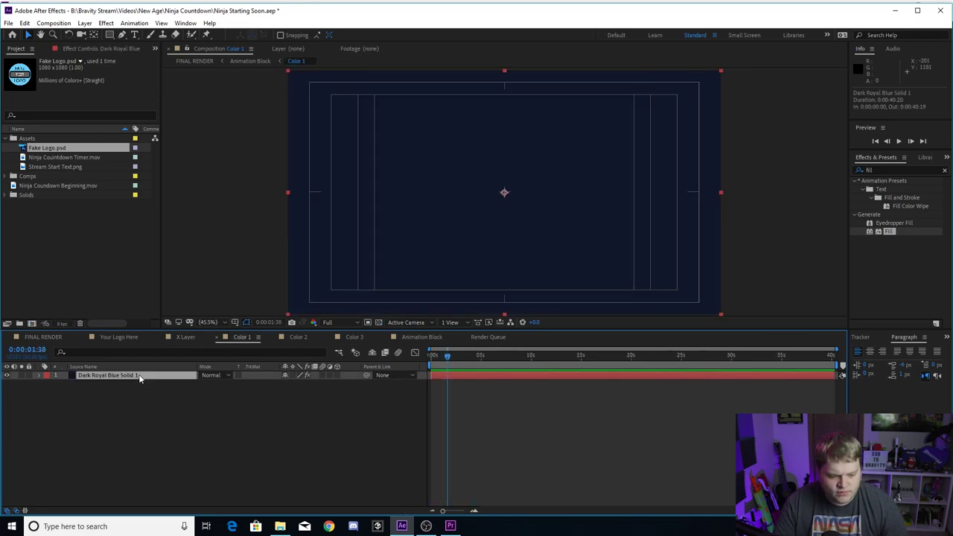
left_click(90, 49)
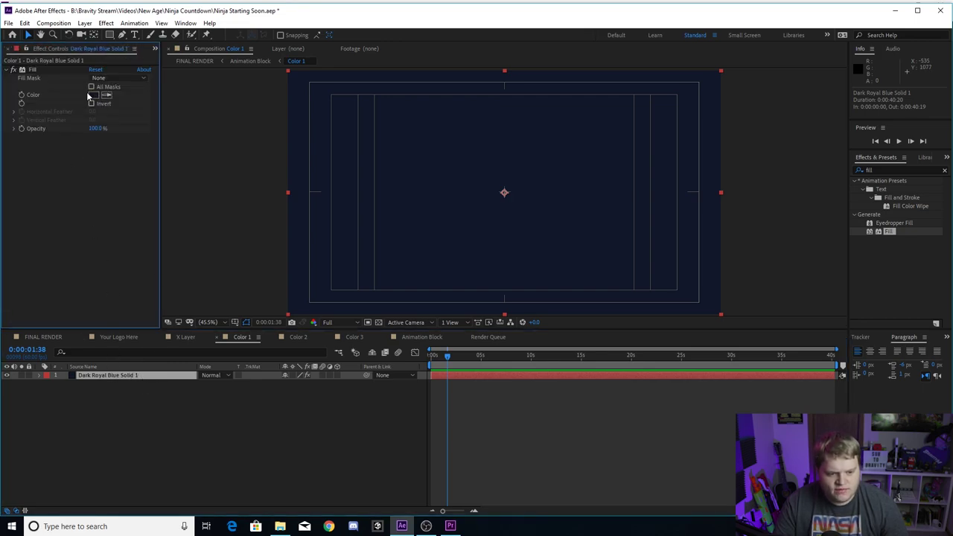
left_click(94, 95)
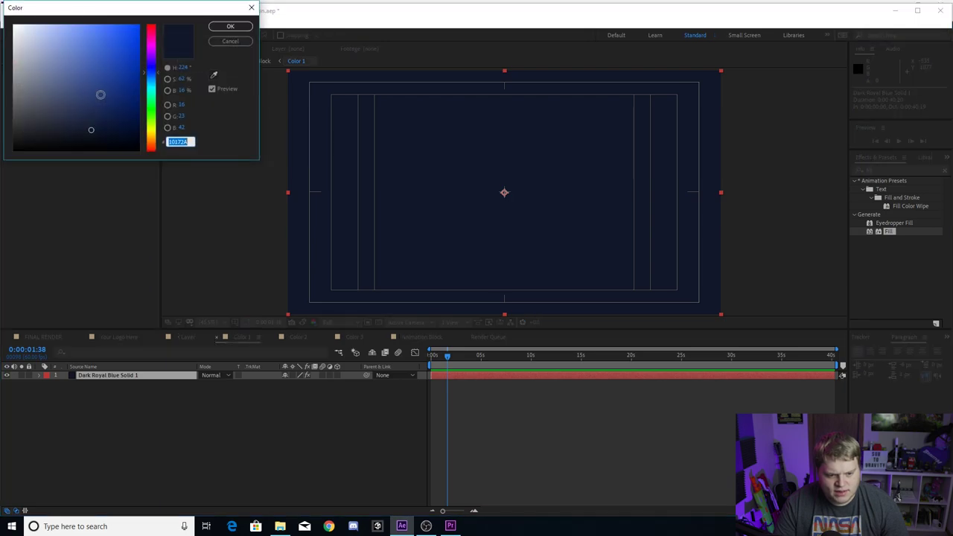
left_click(154, 89)
mouse_move(153, 89)
left_mouse_down()
mouse_move(153, 126)
mouse_move(153, 112)
mouse_move(115, 92)
mouse_move(102, 123)
left_mouse_up()
left_click(228, 26)
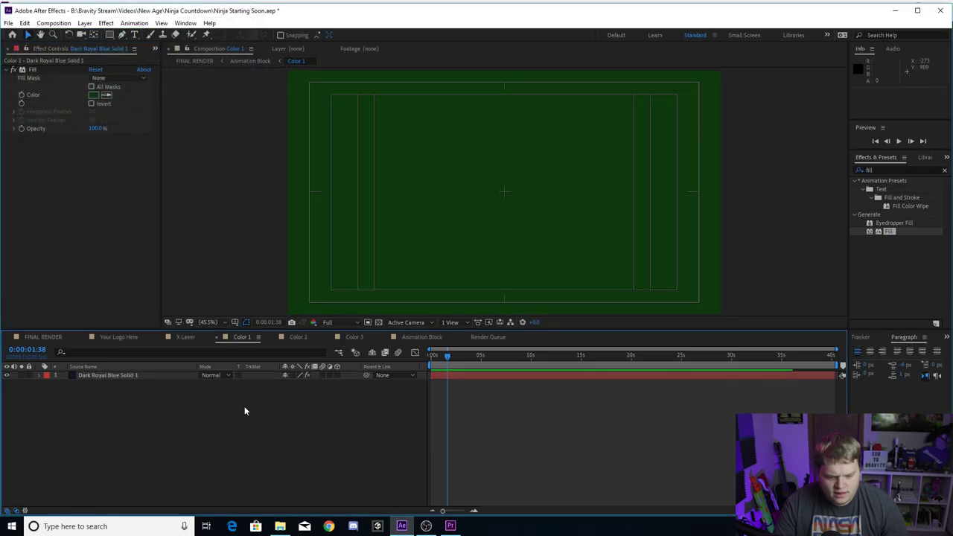
Step: Set the Color 2 background solid's Fill colour to green 4CB015
left_click(301, 336)
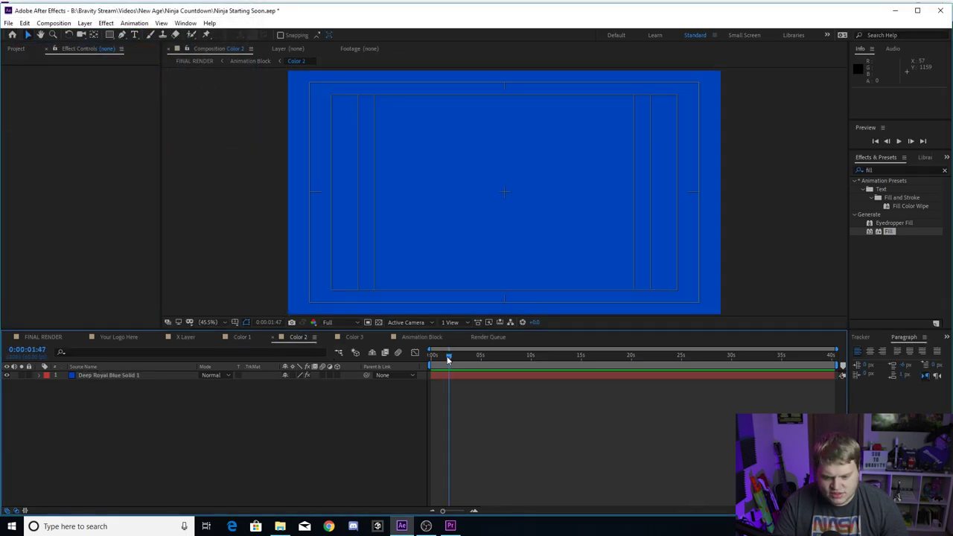
left_click(127, 375)
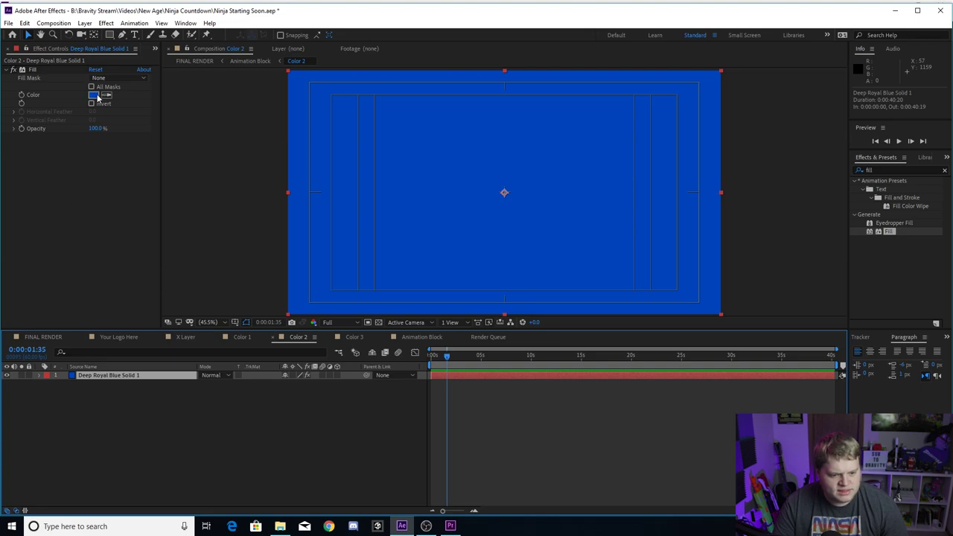
left_click(94, 96)
type("4CB015")
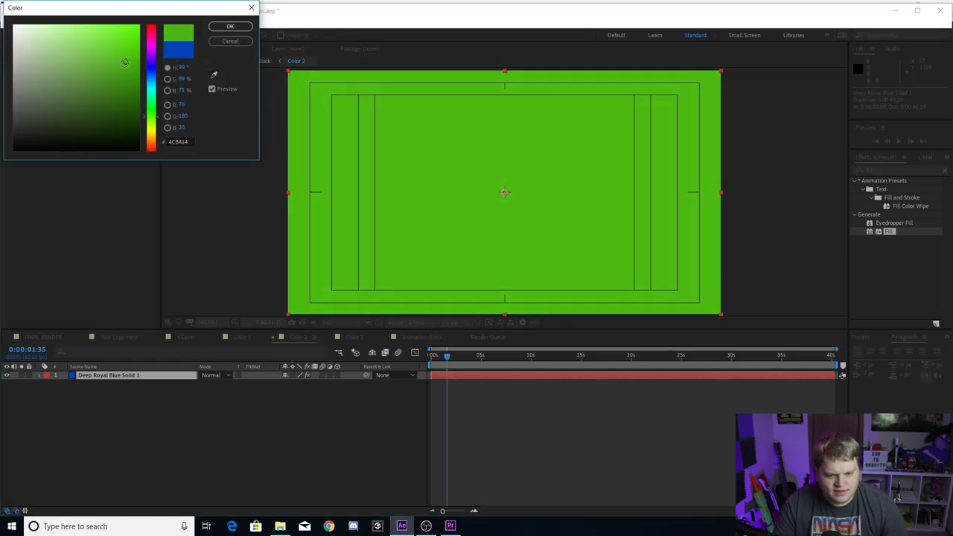
left_click(221, 31)
Step: Make the Color 3 Yellow Solid 2 fill orange (F65E13) and preview FINAL RENDER's opening
left_click(355, 337)
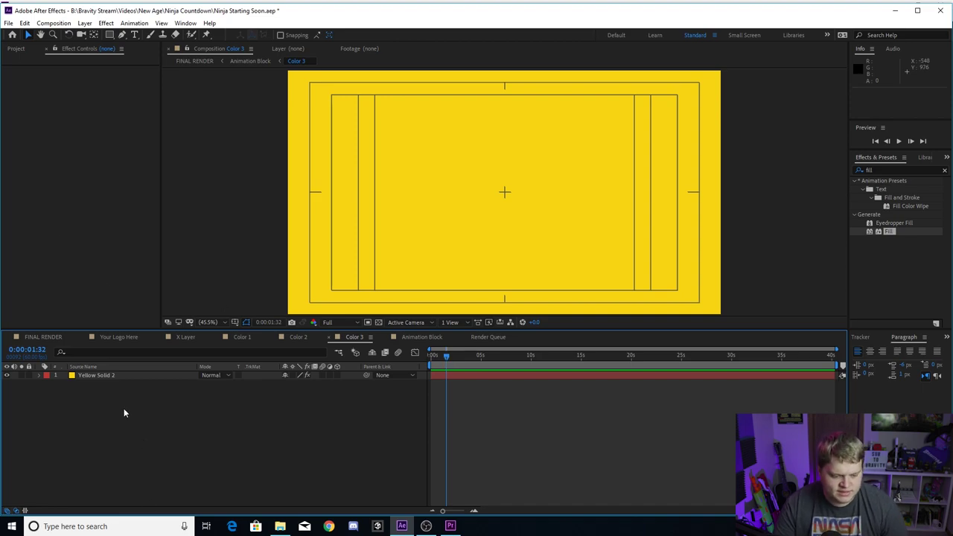
left_click(120, 377)
left_click(93, 94)
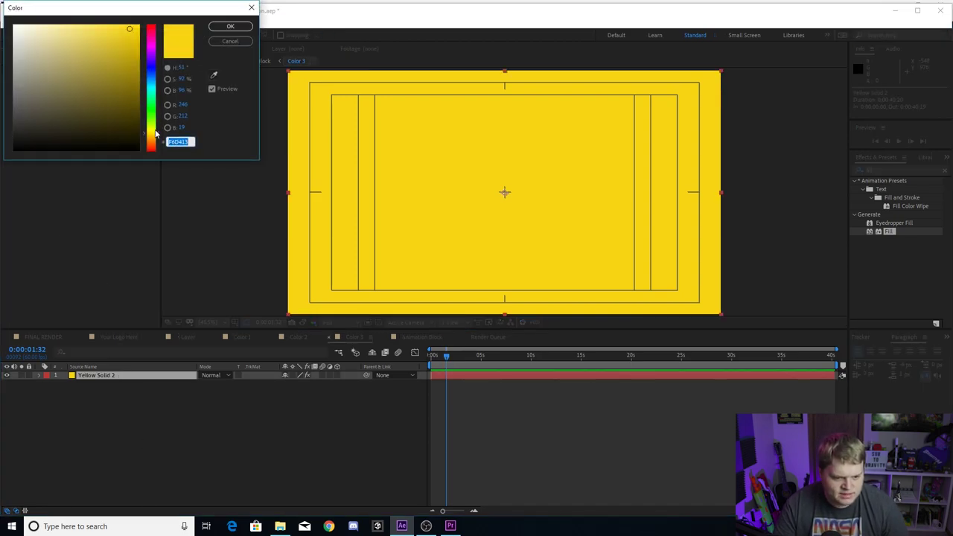
left_click_drag(152, 132, 154, 146)
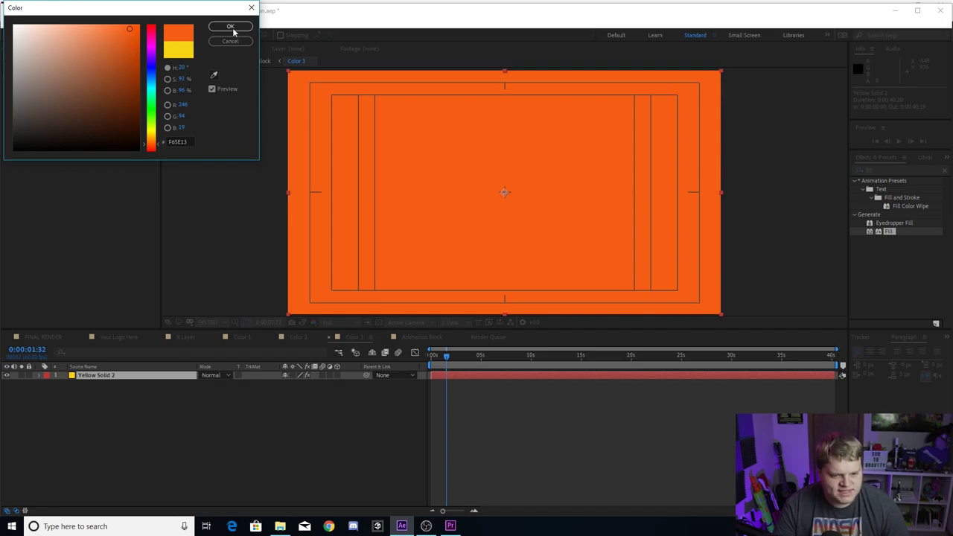
left_click(230, 26)
left_click(287, 487)
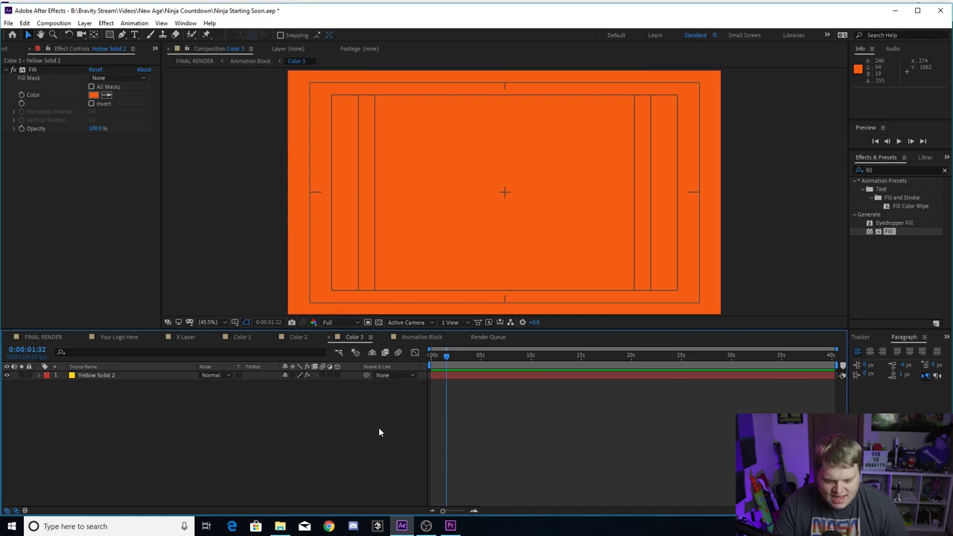
left_click(44, 336)
mouse_move(393, 358)
left_mouse_down()
mouse_move(428, 358)
mouse_move(411, 356)
left_mouse_up()
Step: Undo the background recolouring and check the opening logo section at 4:48
key("End")
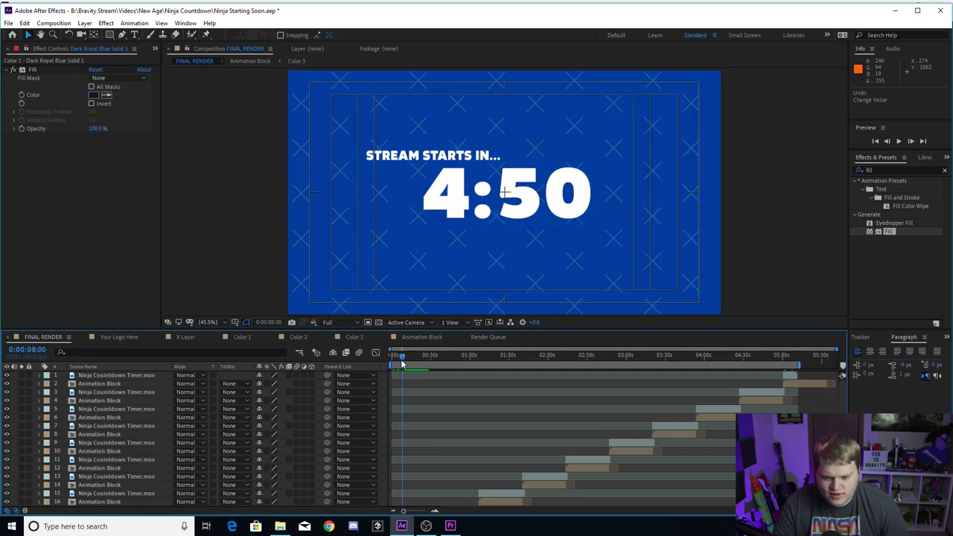
left_click_drag(406, 358, 401, 435)
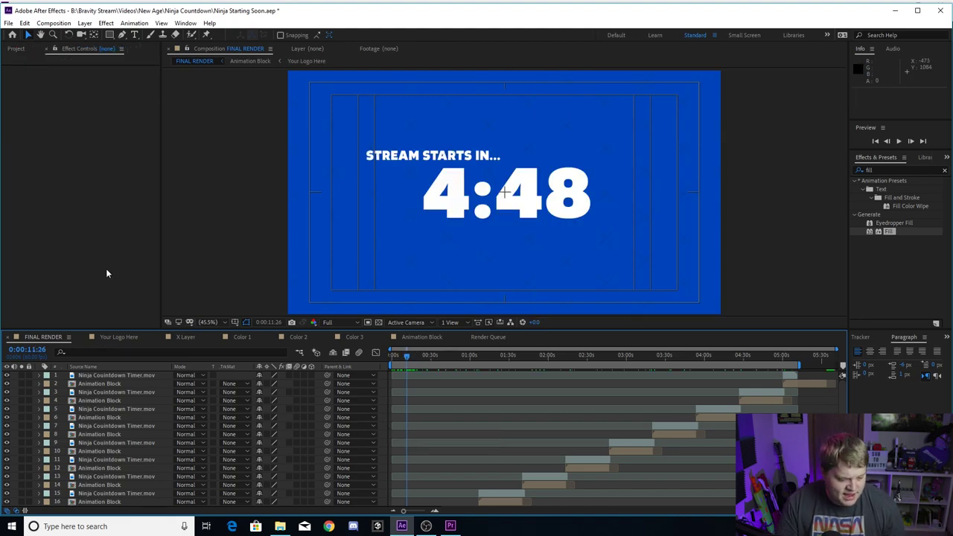
Step: Open Animation Block and scrub through the STREAM STARTS IN title and FAKE TEST LOGO frames
left_click(417, 337)
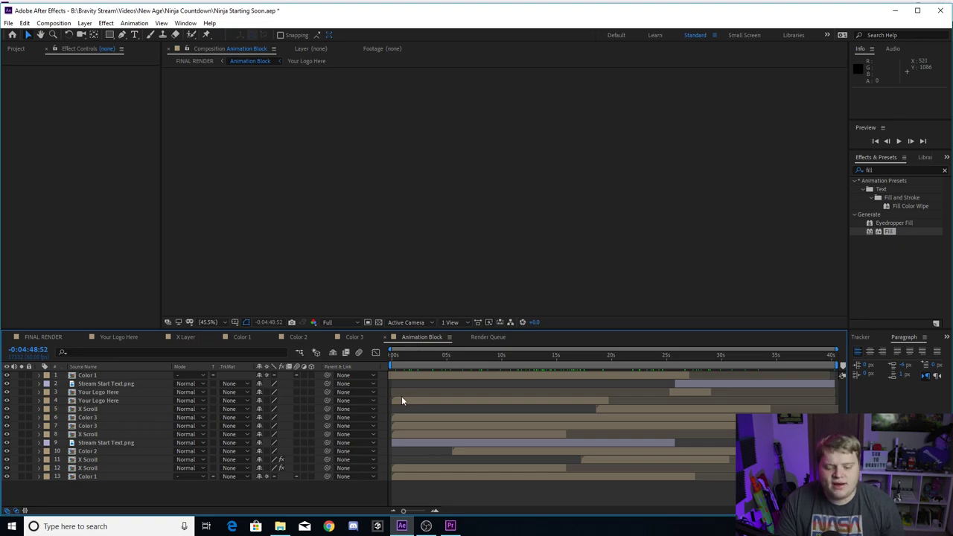
left_click_drag(393, 356, 560, 363)
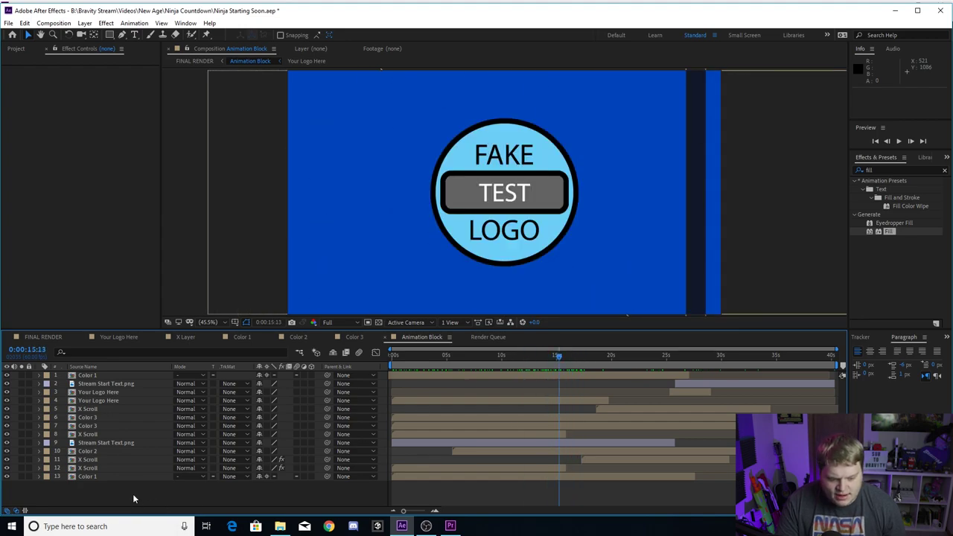
left_click_drag(128, 501, 122, 369)
left_click(447, 491)
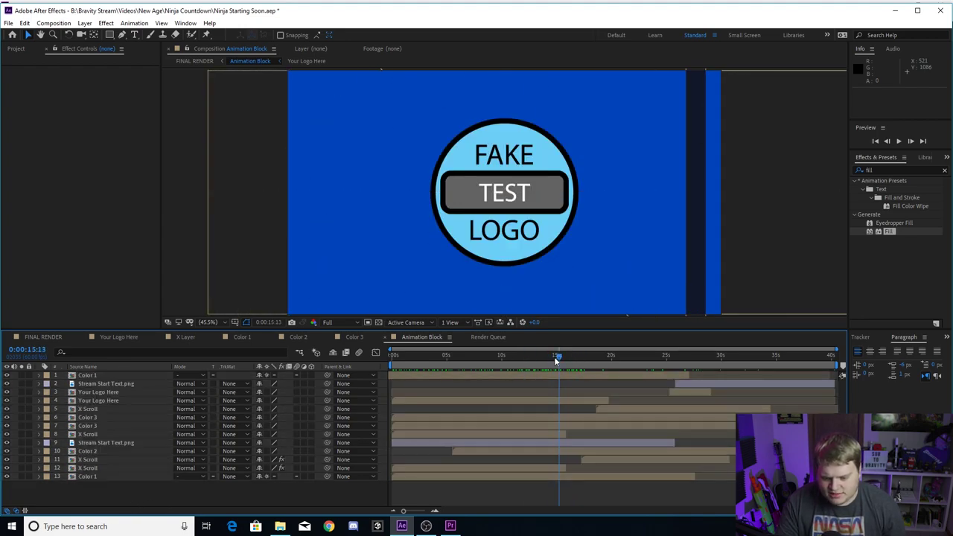
left_click_drag(565, 357, 543, 358)
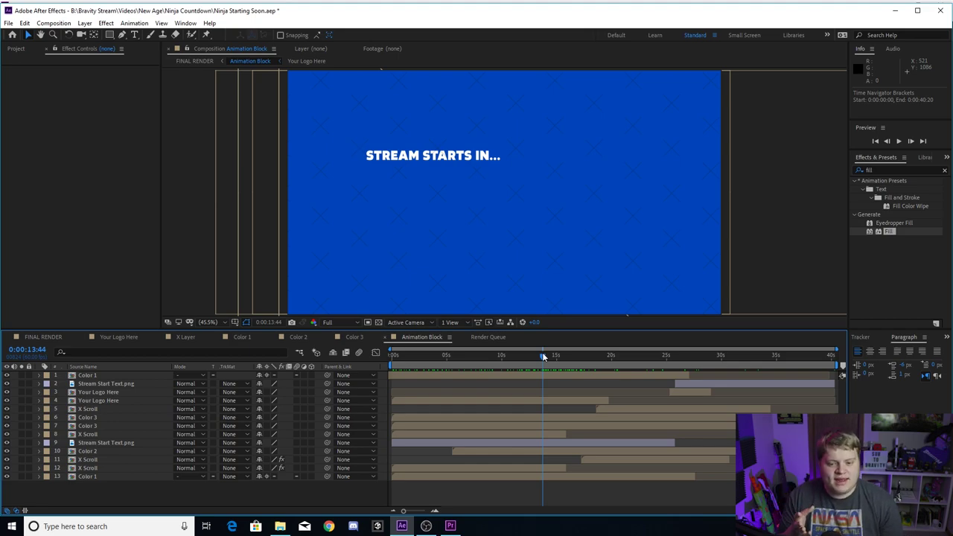
left_click_drag(543, 358, 471, 365)
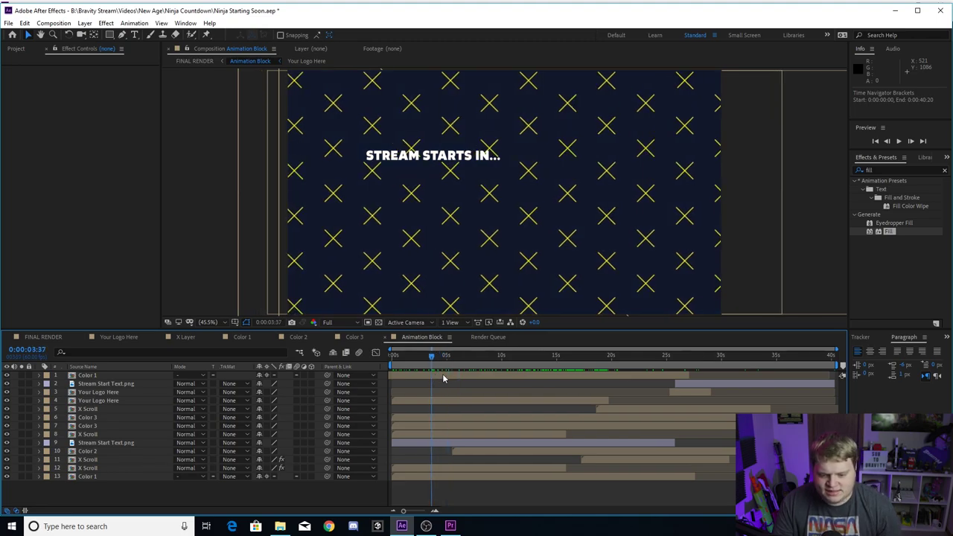
Step: Select and deselect all layers, preview the early X pattern, and open Color 3
key("ctrl+a")
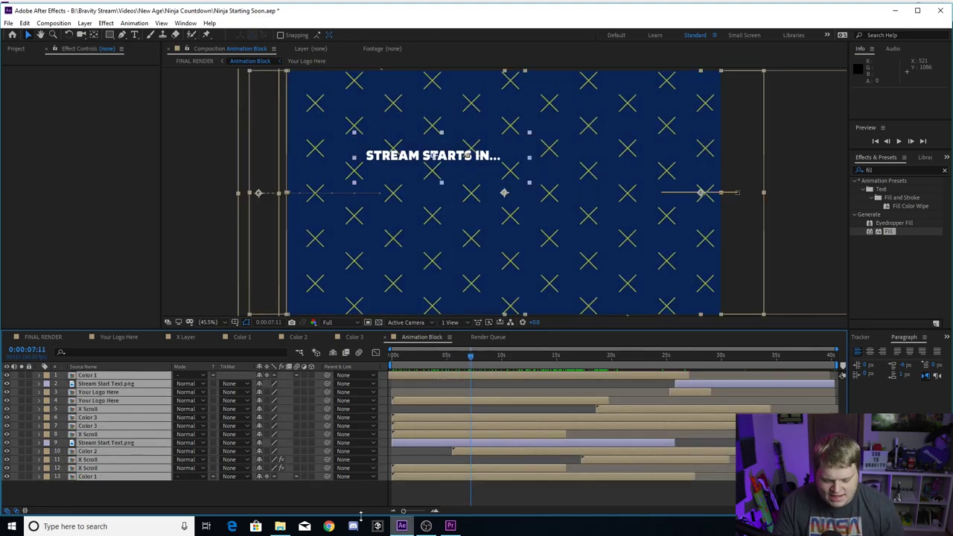
left_click(325, 507)
left_click_drag(469, 359, 427, 357)
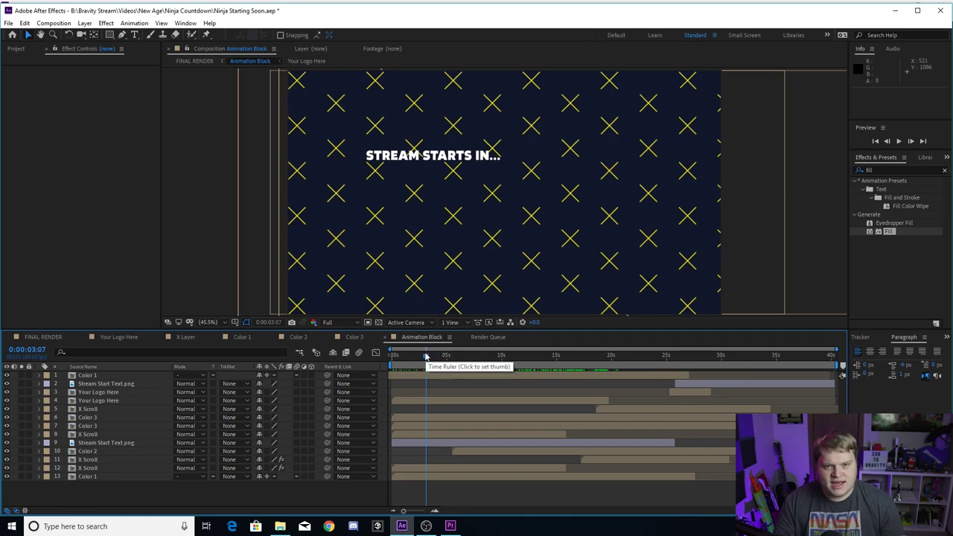
left_click(355, 336)
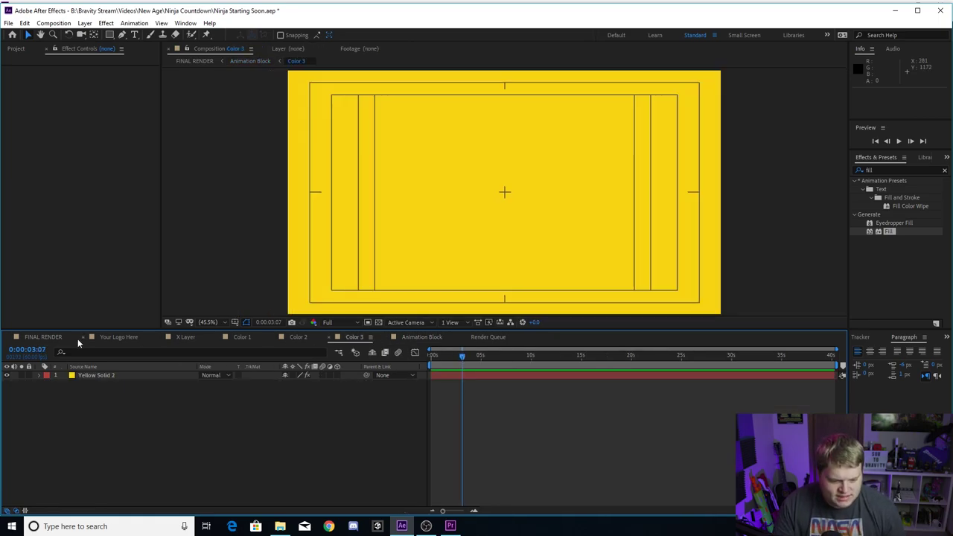
Step: Scrub the FINAL RENDER countdown around 4:11 and 3:23, then return to the 5:00 start
left_click(45, 337)
left_click_drag(432, 356, 456, 356)
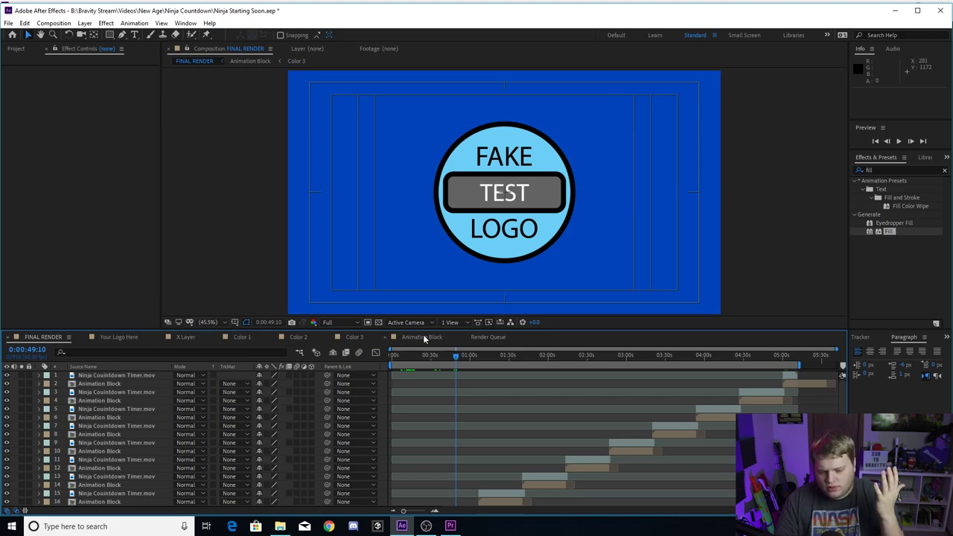
left_click_drag(455, 356, 363, 381)
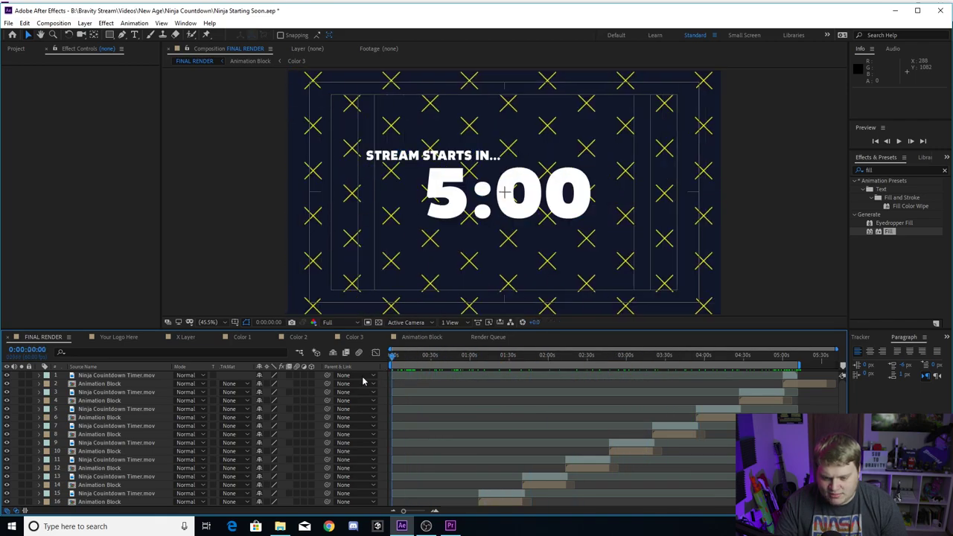
left_click_drag(469, 363, 517, 363)
key("Home")
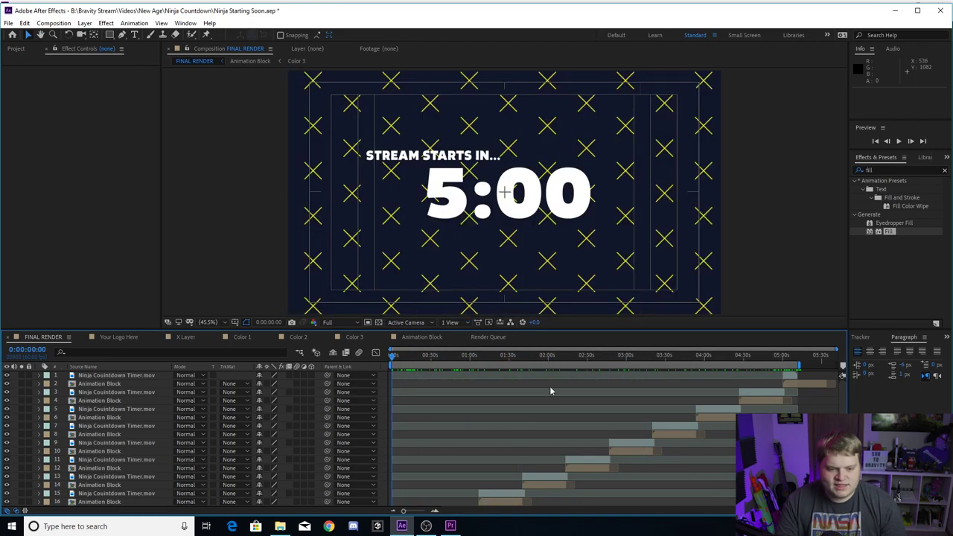
left_click(54, 23)
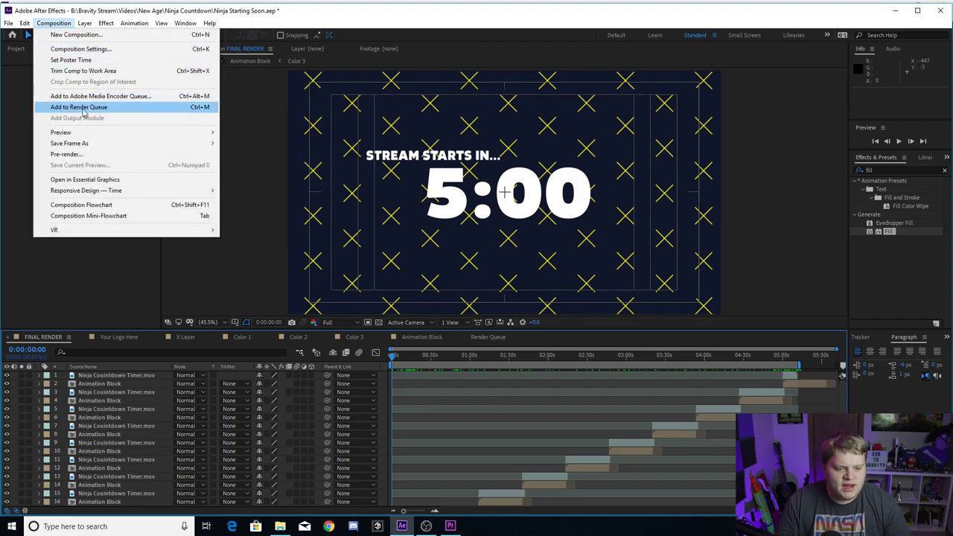
Step: Queue FINAL RENDER in the Render Queue with QuickTime output to FINAL RENDER.mov
left_click(84, 108)
left_click(76, 424)
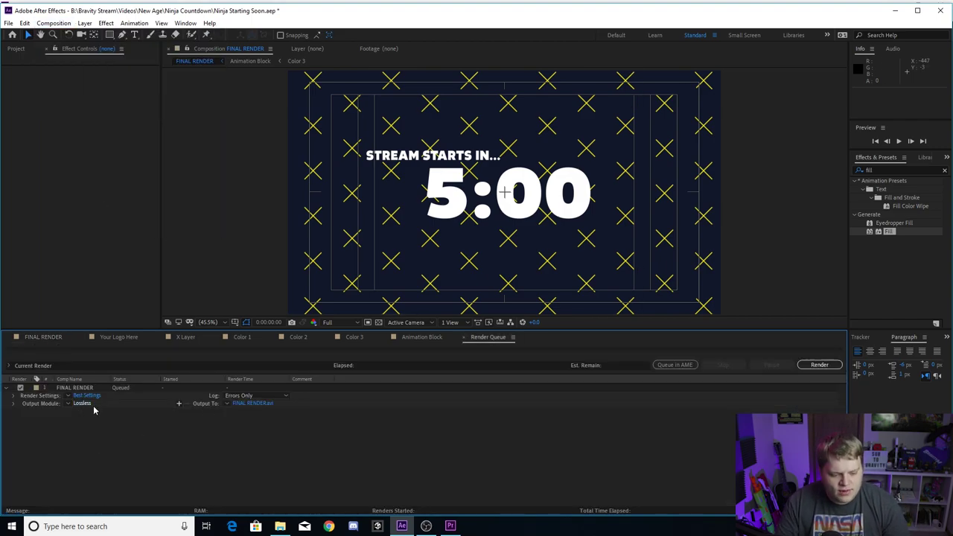
left_click(82, 403)
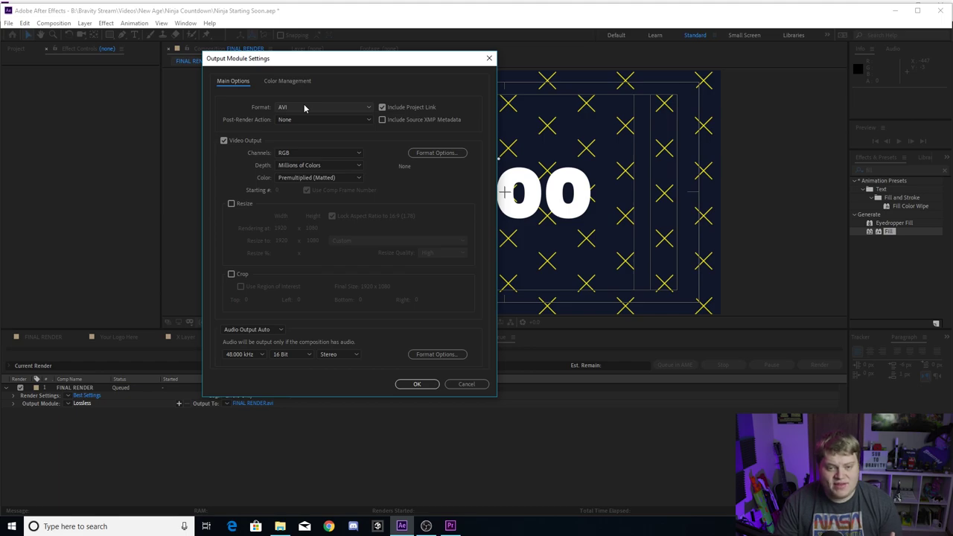
left_click(304, 108)
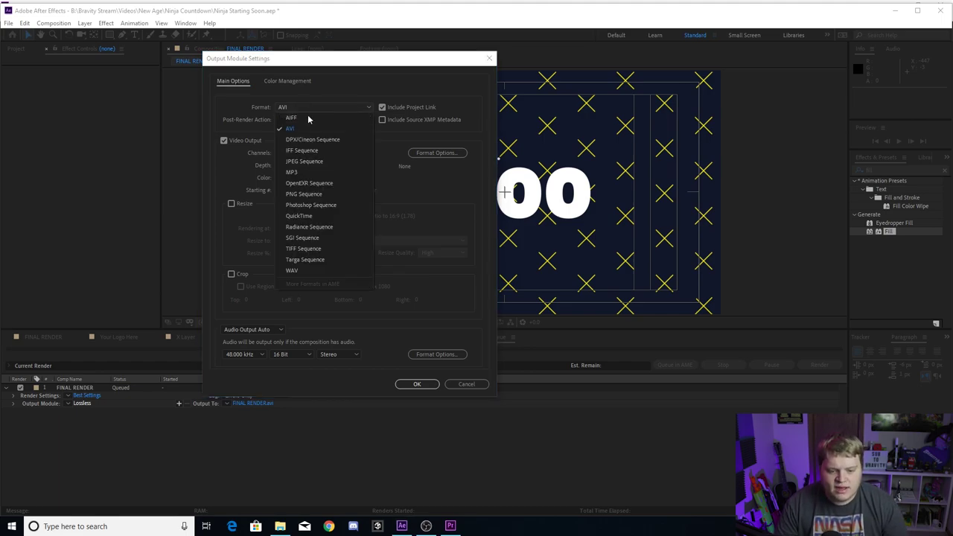
left_click(315, 220)
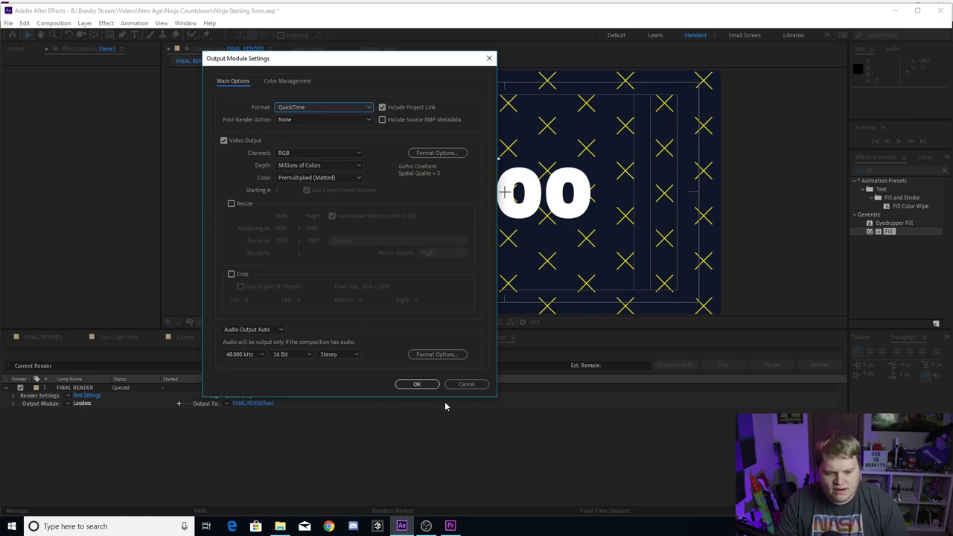
left_click(416, 384)
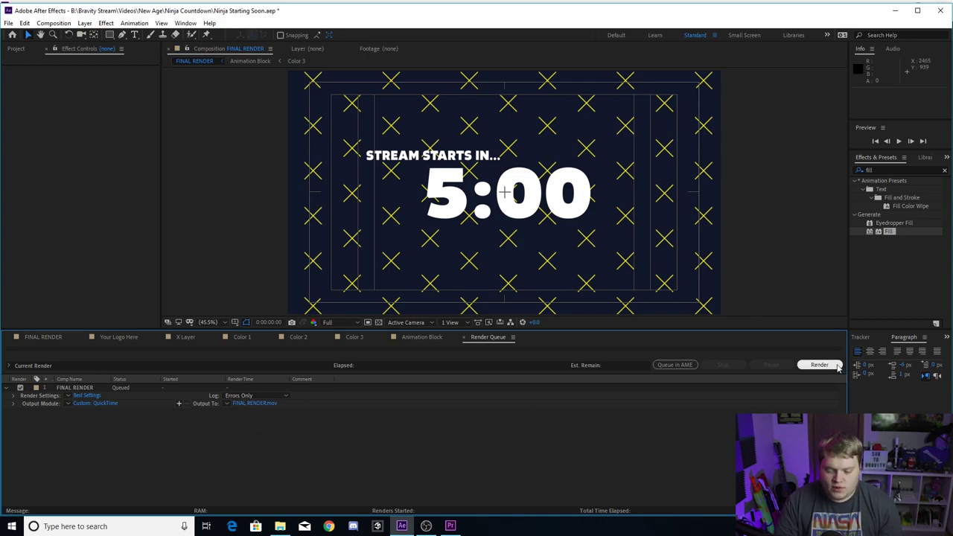
Step: Go back to the FINAL RENDER timeline and scrub to the 4:47 blue logo section
left_click(77, 388)
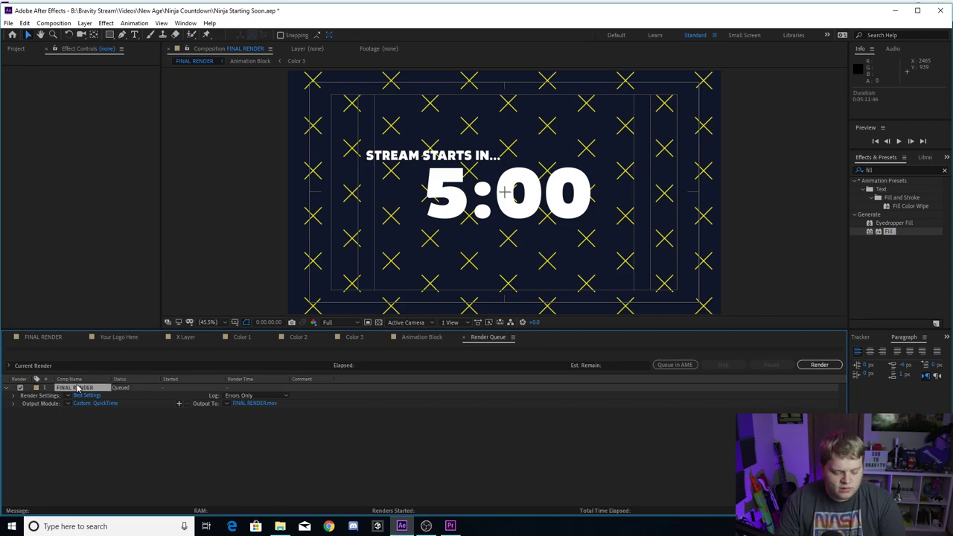
left_click(50, 337)
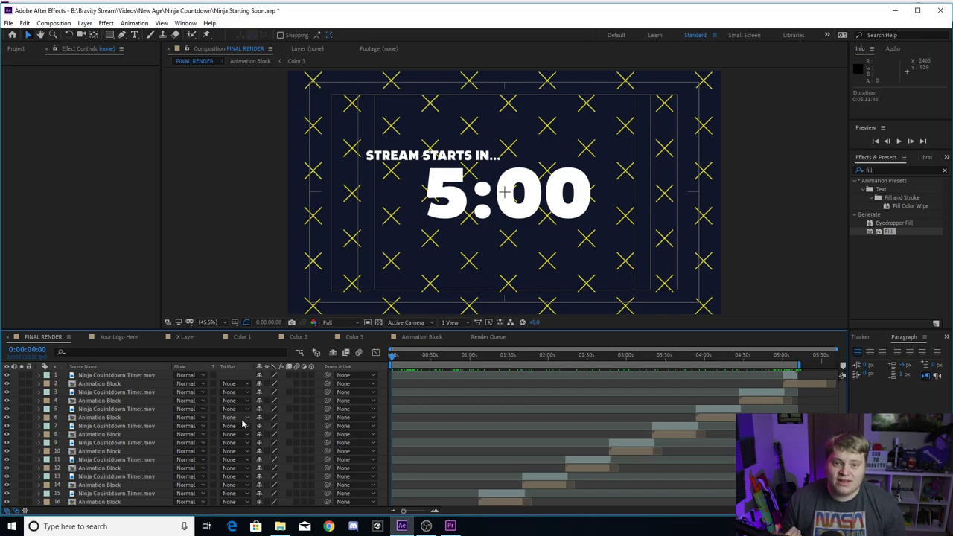
mouse_move(398, 358)
left_mouse_down()
mouse_move(410, 358)
mouse_move(397, 359)
left_mouse_up()
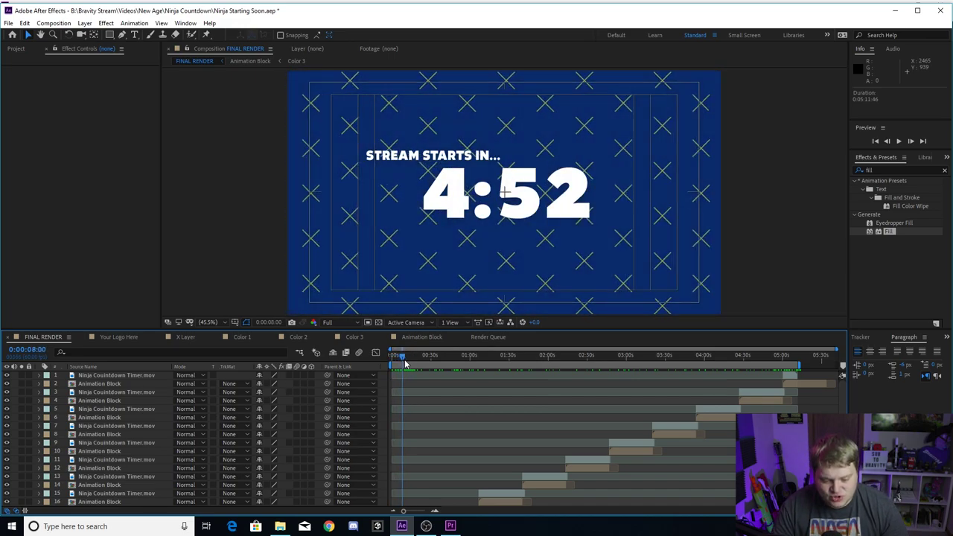
left_click_drag(404, 360, 407, 359)
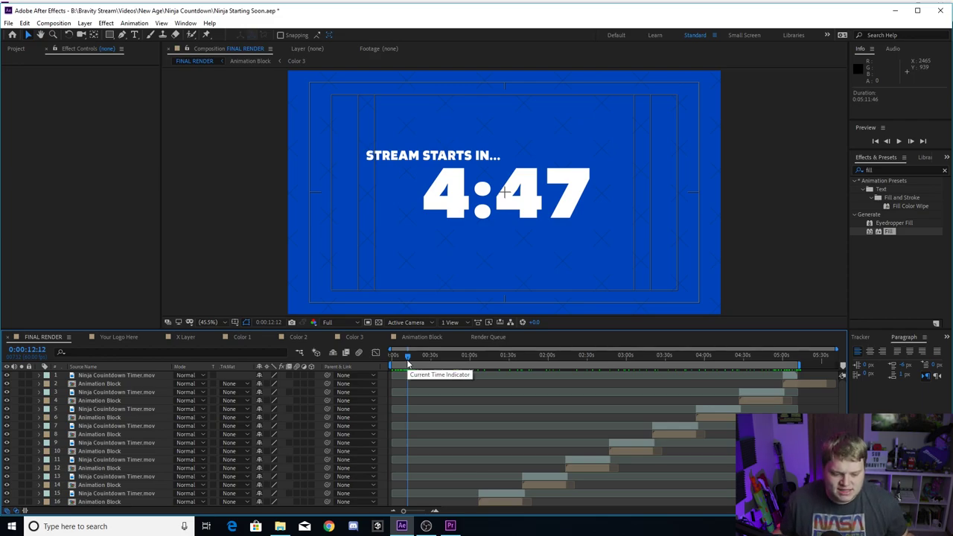